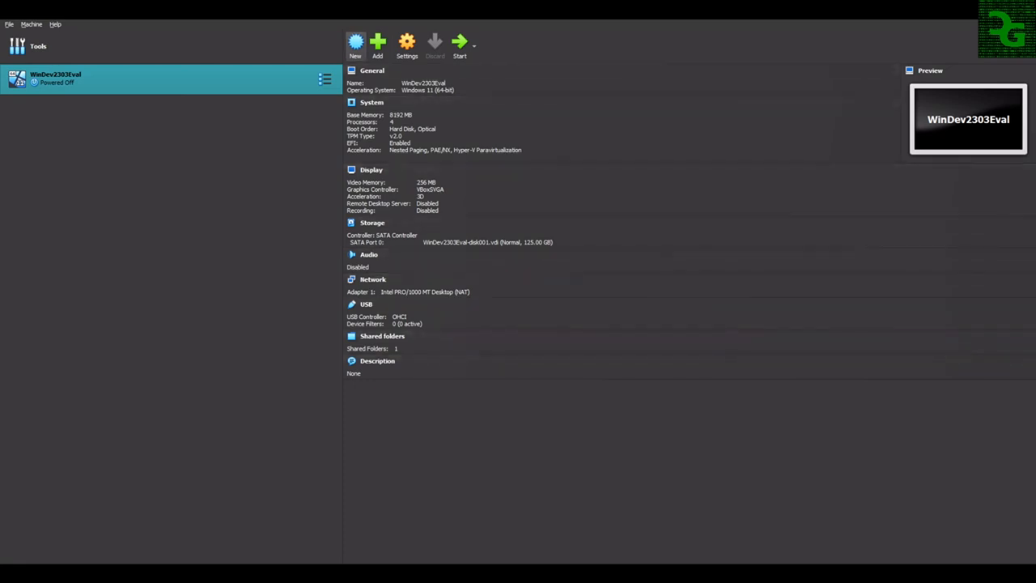
# - Start a new virtual machine named ubuntu using the ubuntu-22.04.1-desktop-amd64.iso image and skip unattended installation
pyautogui.click(356, 44)
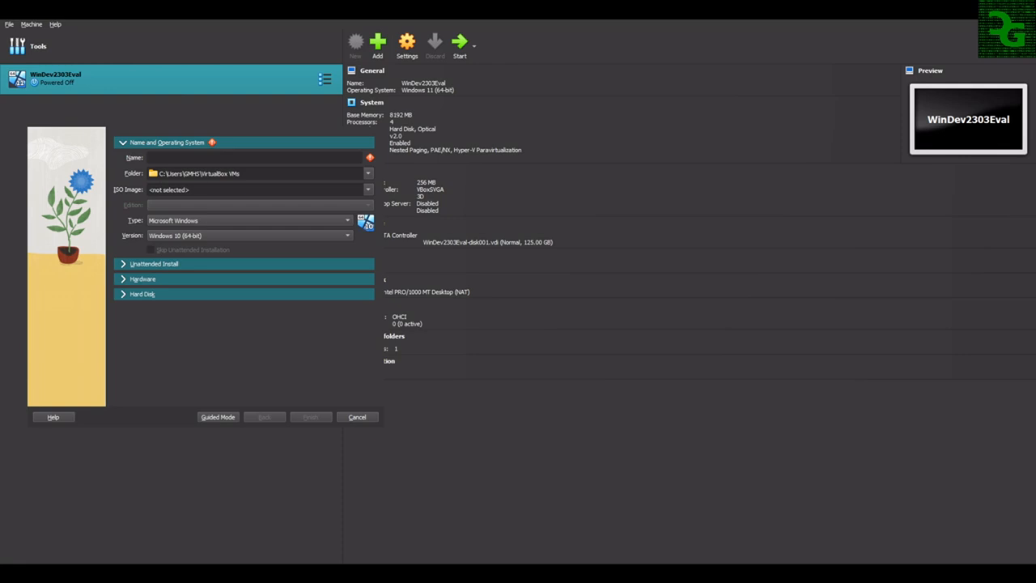
pyautogui.write('ubuntu')
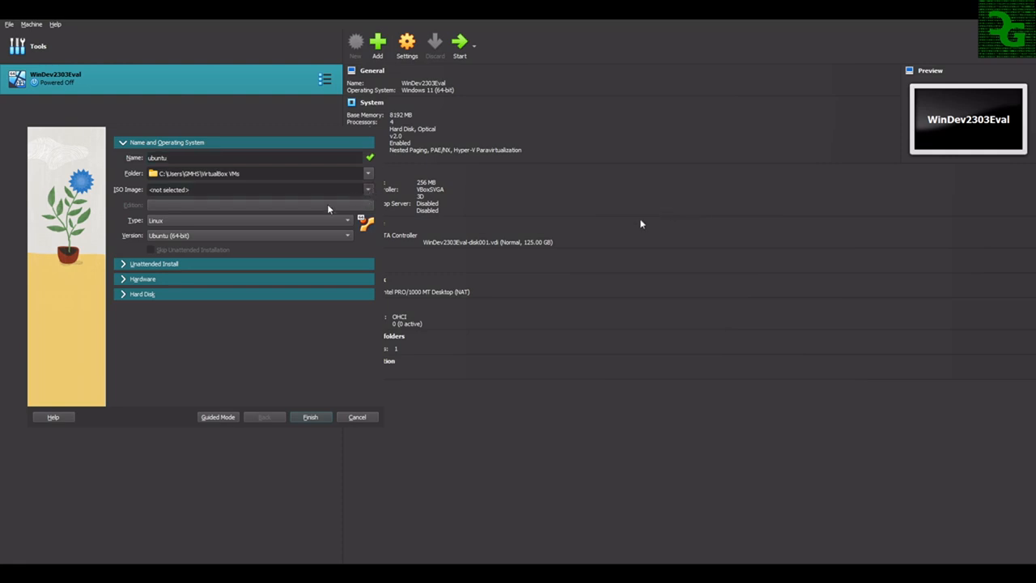
pyautogui.doubleClick(623, 242)
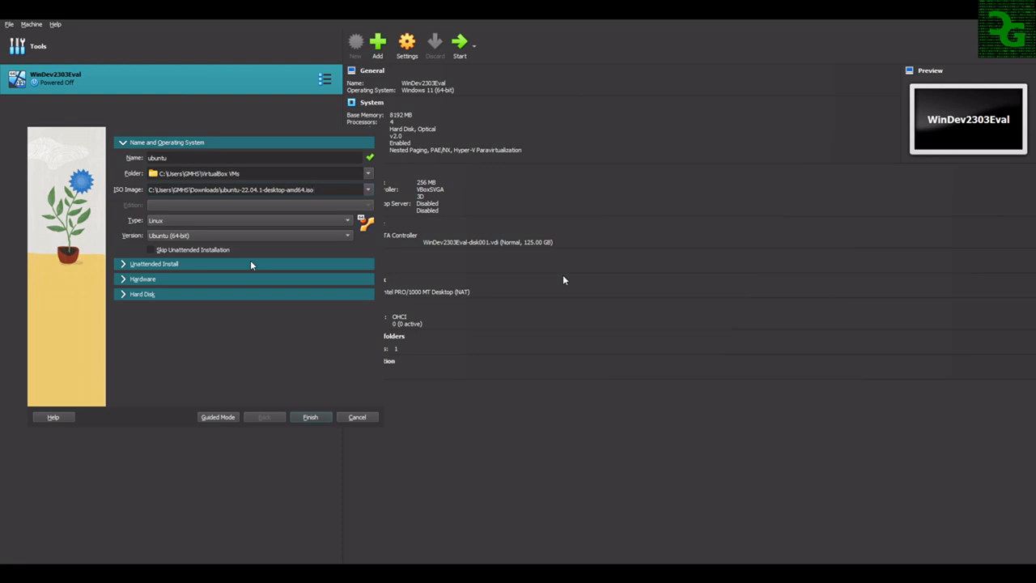
pyautogui.click(151, 251)
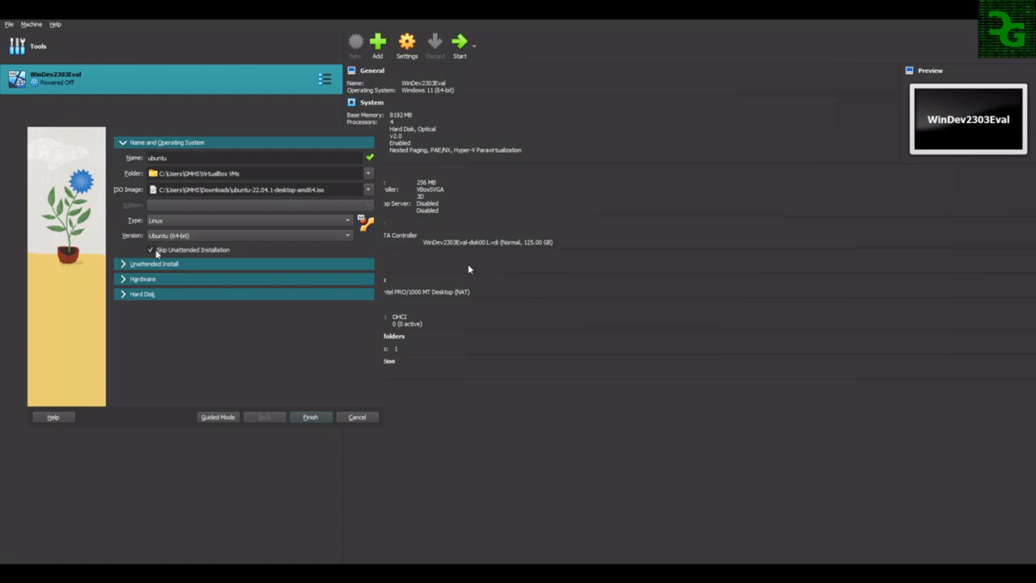
# - Set the new machine's base memory to 8192 MB and its processors to 8 CPUs
pyautogui.click(127, 279)
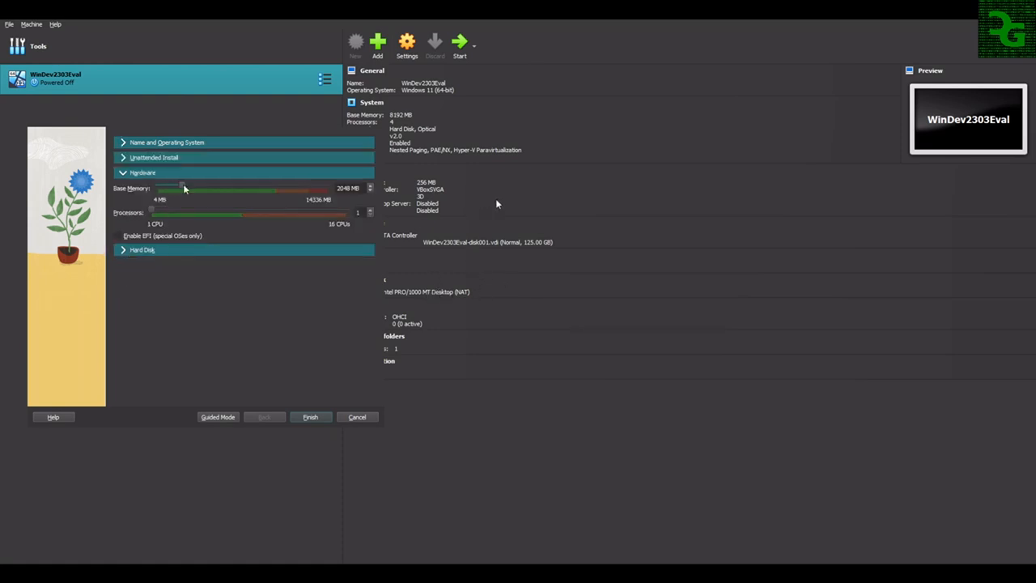
pyautogui.moveTo(183, 190); pyautogui.dragTo(254, 201)
pyautogui.moveTo(152, 213); pyautogui.dragTo(239, 218)
# - Set the new virtual hard disk to 250 GB in VDI format and finish creating the machine
pyautogui.click(122, 251)
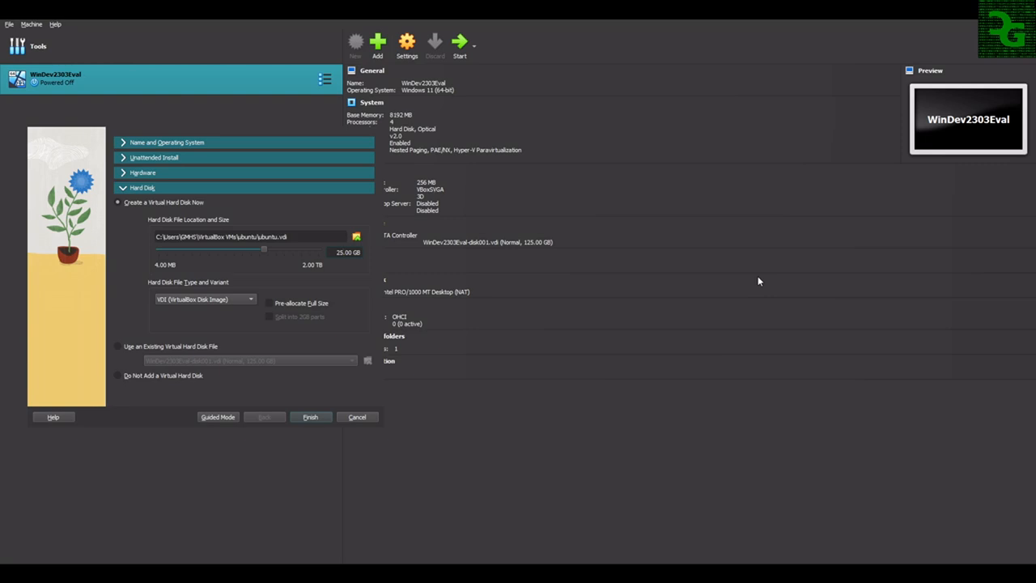
pyautogui.write('0')
pyautogui.scroll(-1, 239, 301)
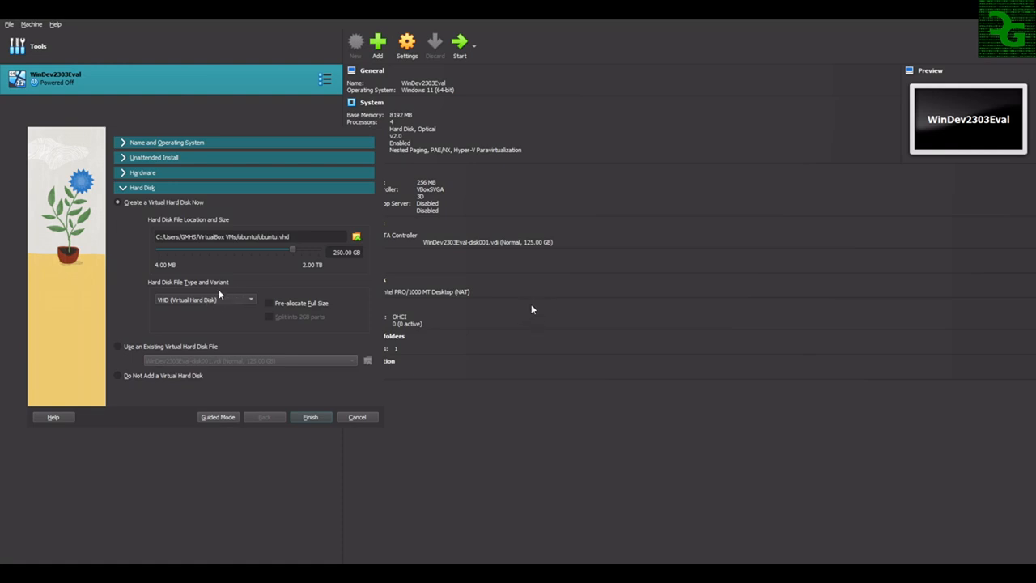
pyautogui.scroll(1, 235, 298)
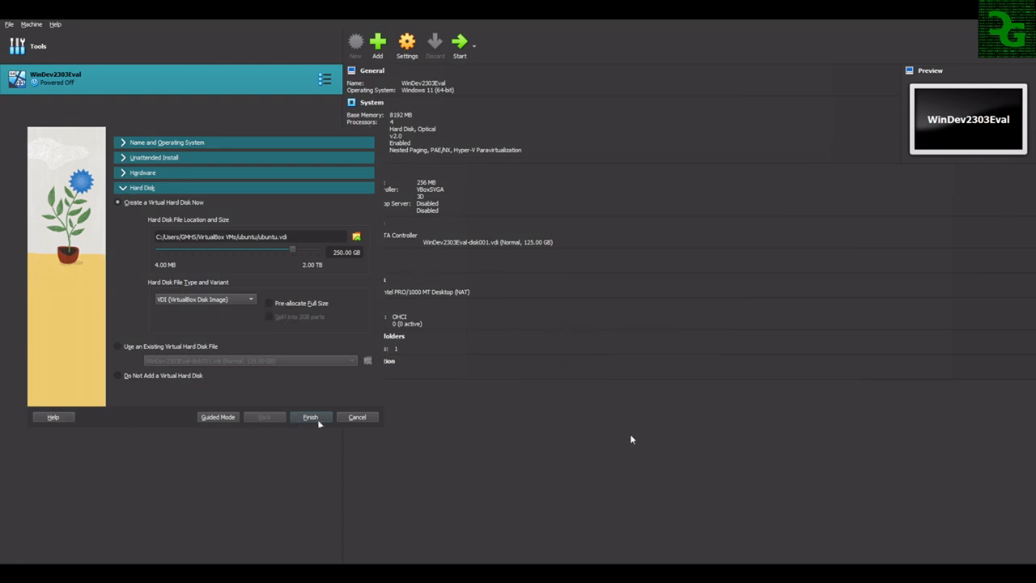
pyautogui.press('Return')
# - Set the ubuntu machine's shared clipboard and drag-and-drop to Bidirectional in its general settings
pyautogui.hotkey('ctrl', 's')
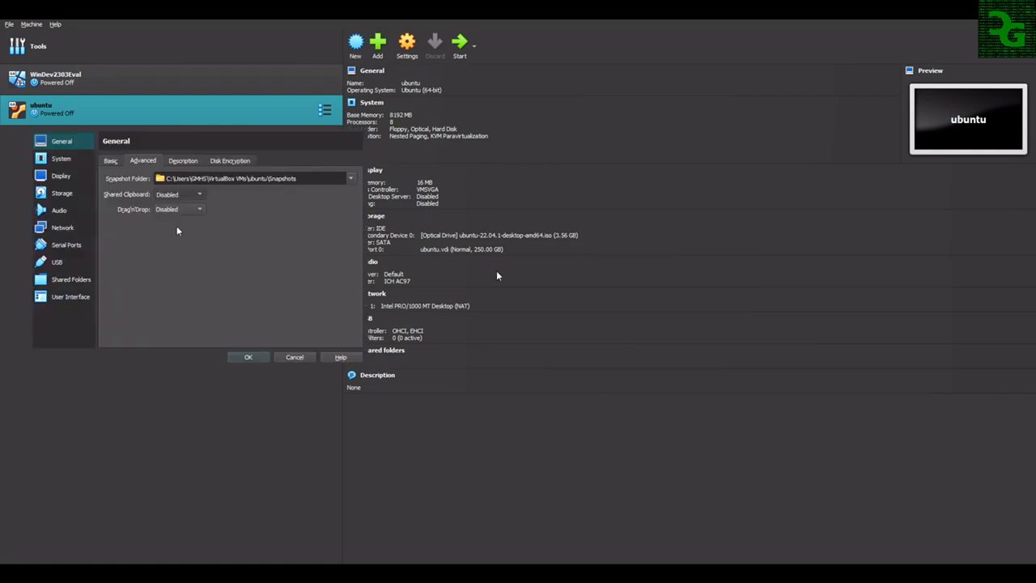
pyautogui.click(177, 227)
pyautogui.click(174, 210)
pyautogui.click(173, 248)
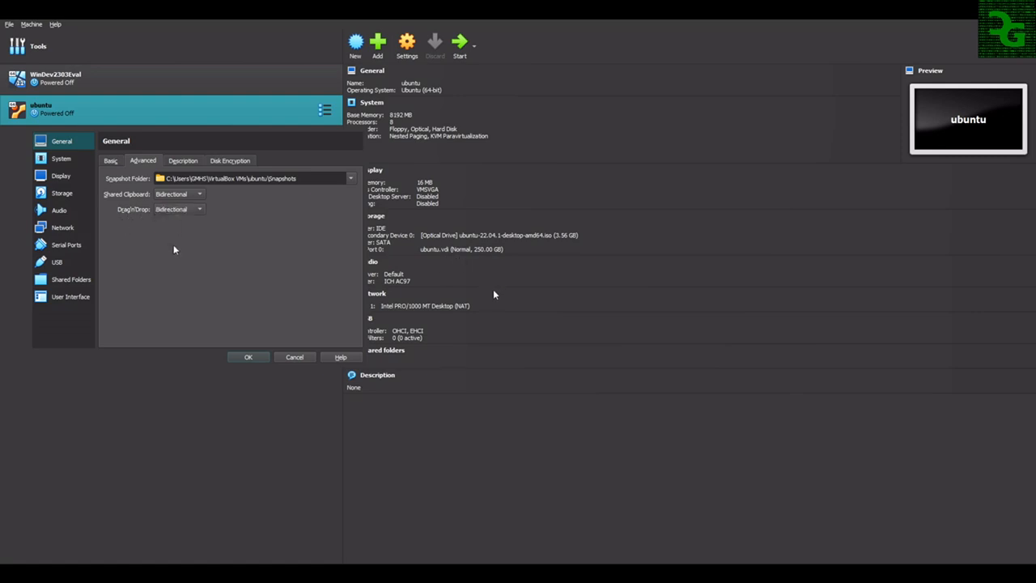
# - Enter "codersgossips new virtual machine" as the ubuntu machine's description
pyautogui.click(195, 163)
pyautogui.click(230, 163)
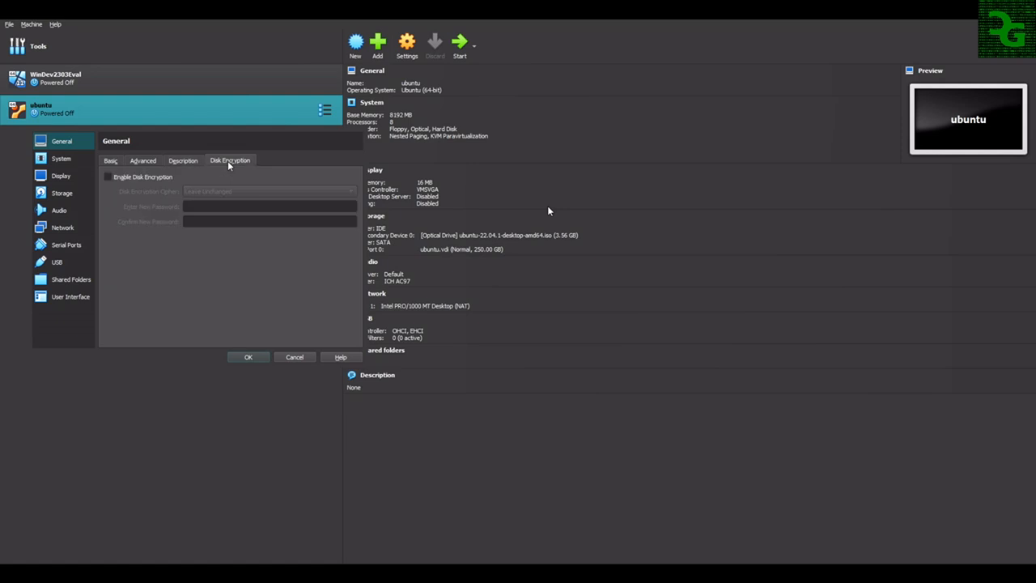
pyautogui.click(182, 162)
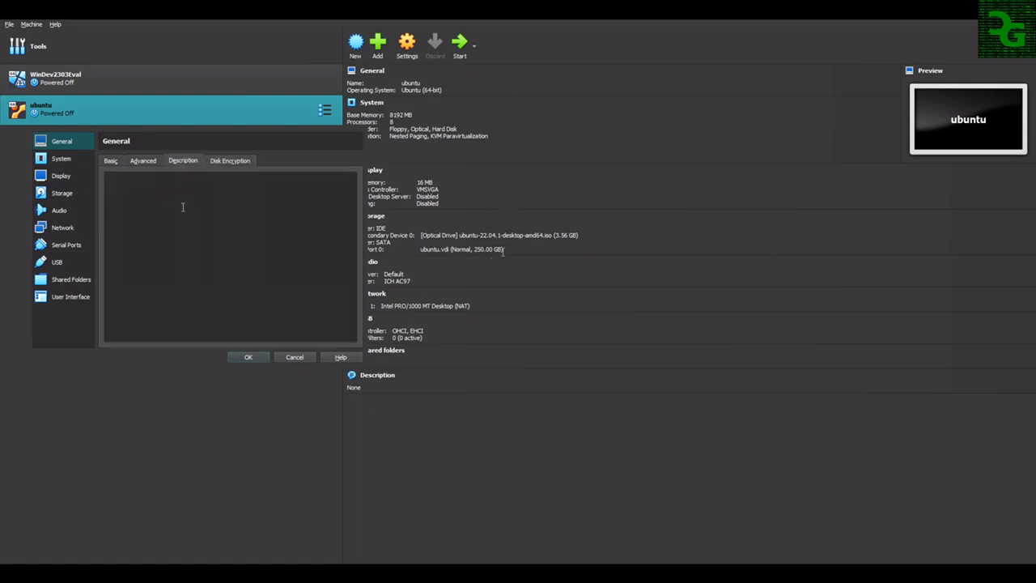
pyautogui.write('codersgossips.new virtual machine')
# - Review the machine's system settings for motherboard, processor and acceleration
pyautogui.click(37, 161)
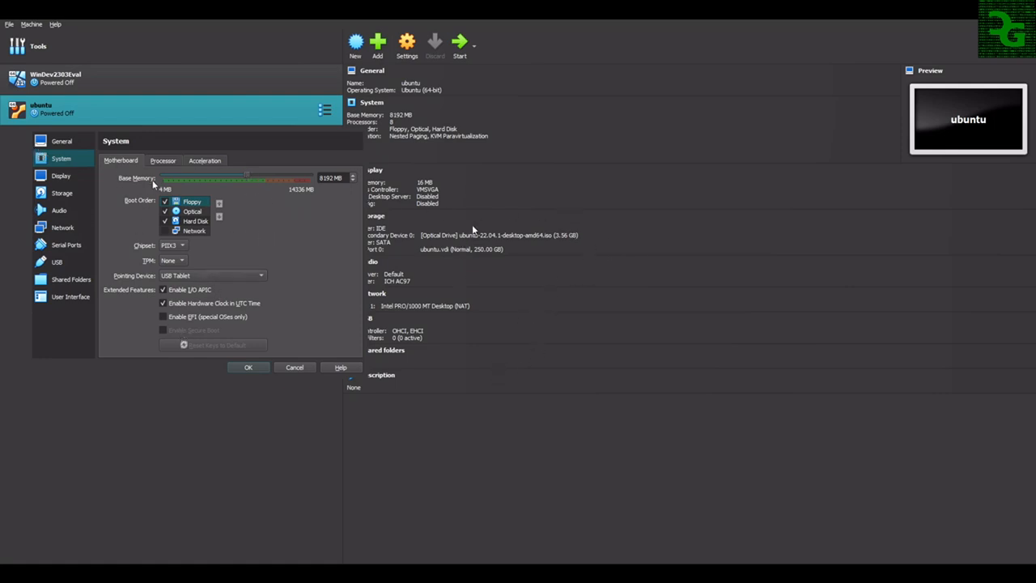
pyautogui.click(177, 162)
pyautogui.click(213, 161)
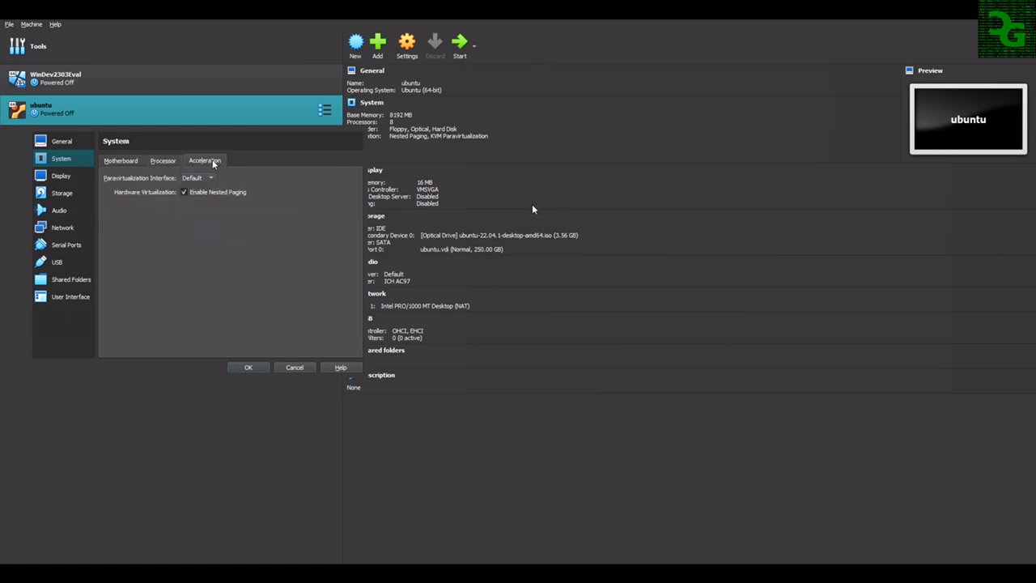
pyautogui.click(163, 160)
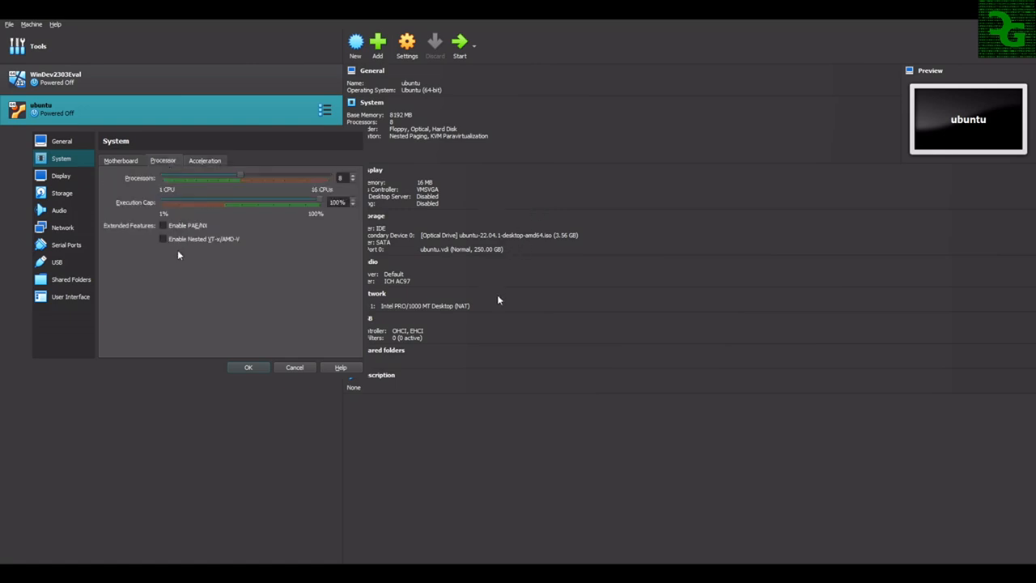
# - Set the machine's video memory to 128 MB and enable 3D acceleration
pyautogui.click(61, 176)
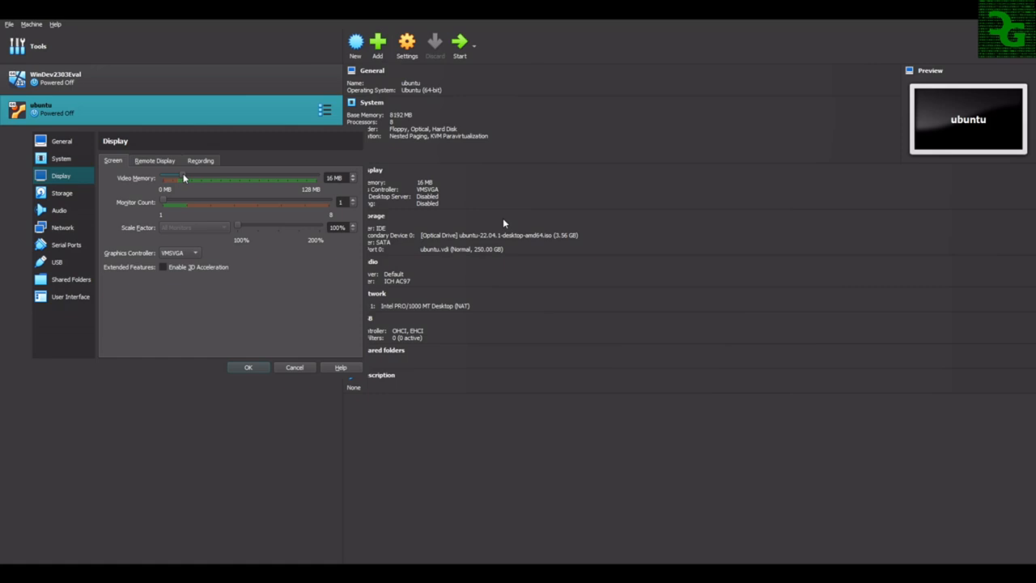
pyautogui.moveTo(184, 178); pyautogui.dragTo(314, 178)
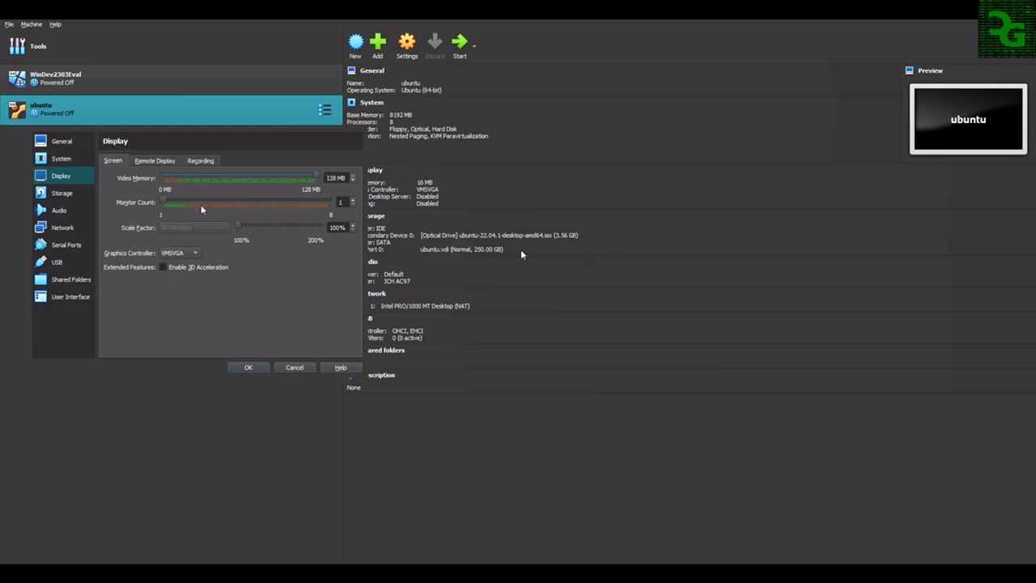
pyautogui.click(172, 270)
# - Enable the remote display server and check the recording settings
pyautogui.click(156, 165)
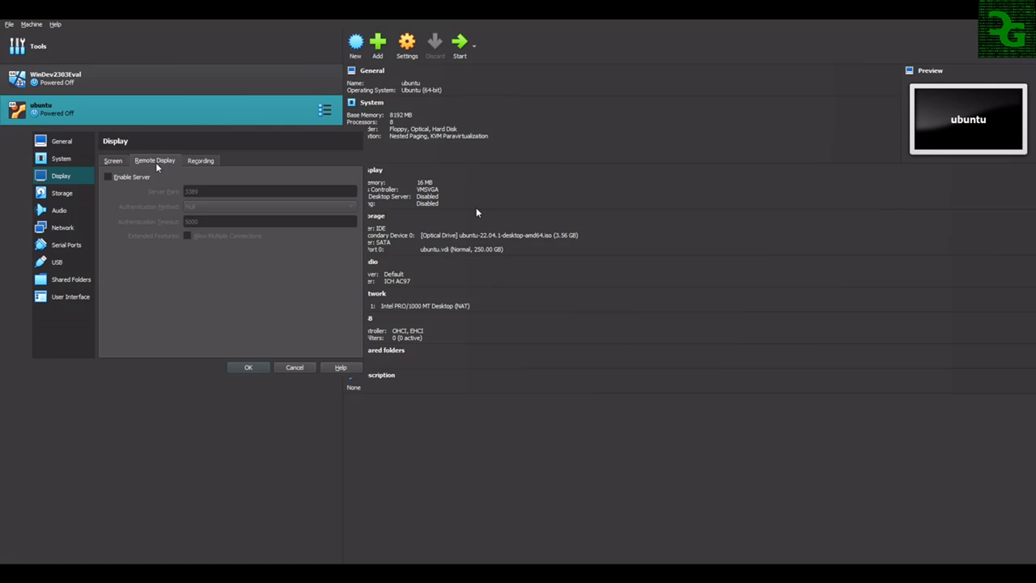
pyautogui.click(135, 178)
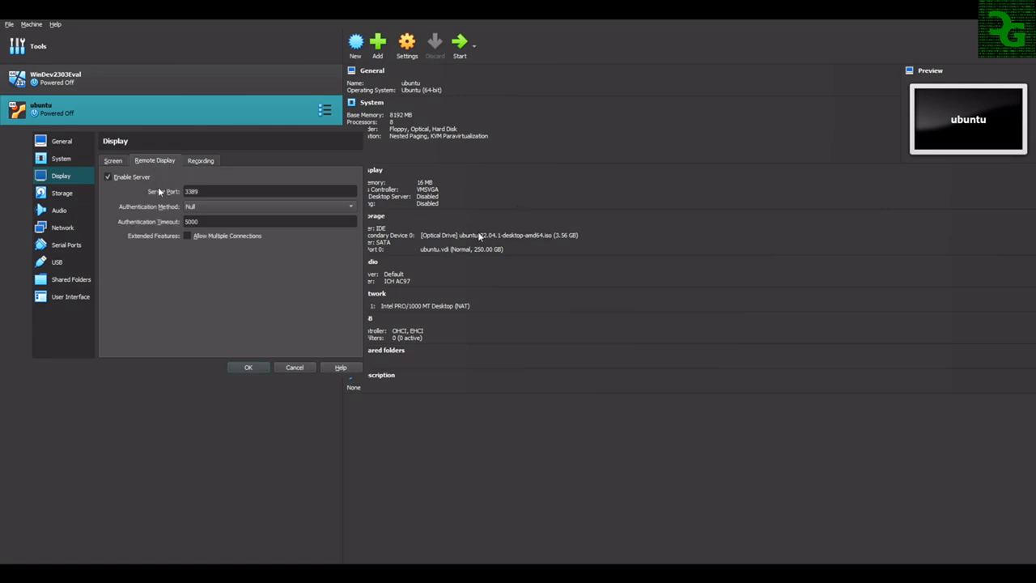
pyautogui.click(201, 161)
pyautogui.click(164, 164)
# - Review the machine's storage, audio, network, serial port and USB settings
pyautogui.click(63, 194)
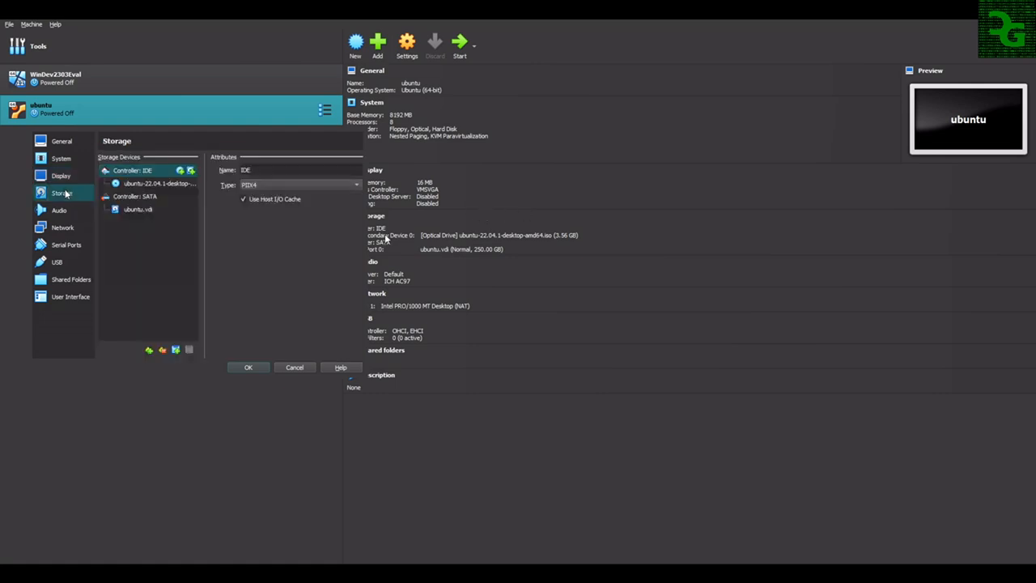
pyautogui.click(61, 212)
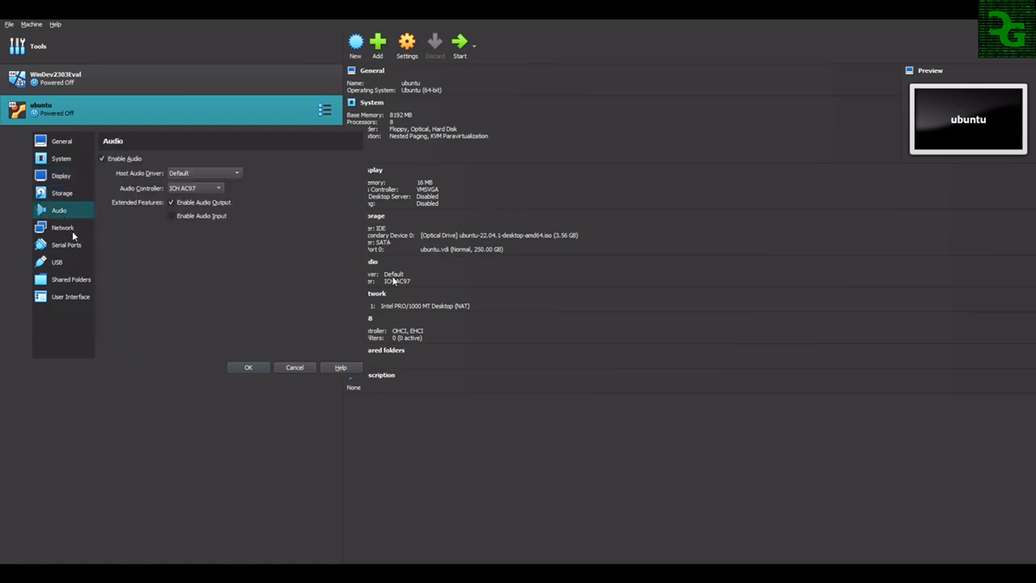
pyautogui.click(68, 229)
pyautogui.click(75, 246)
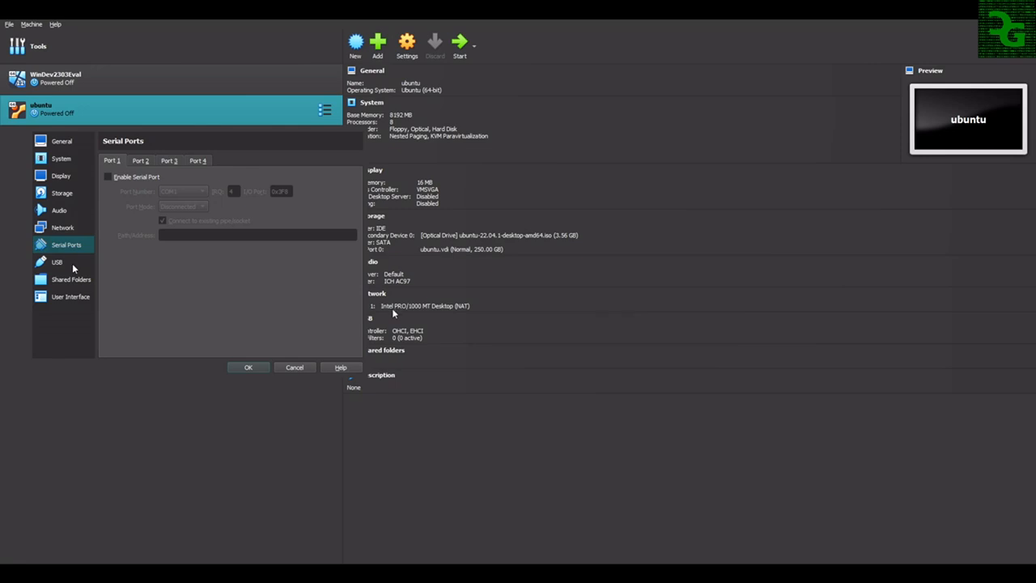
pyautogui.click(72, 263)
# - Add win_shared as a machine shared folder with full access and auto-mount, and save the machine settings
pyautogui.click(77, 281)
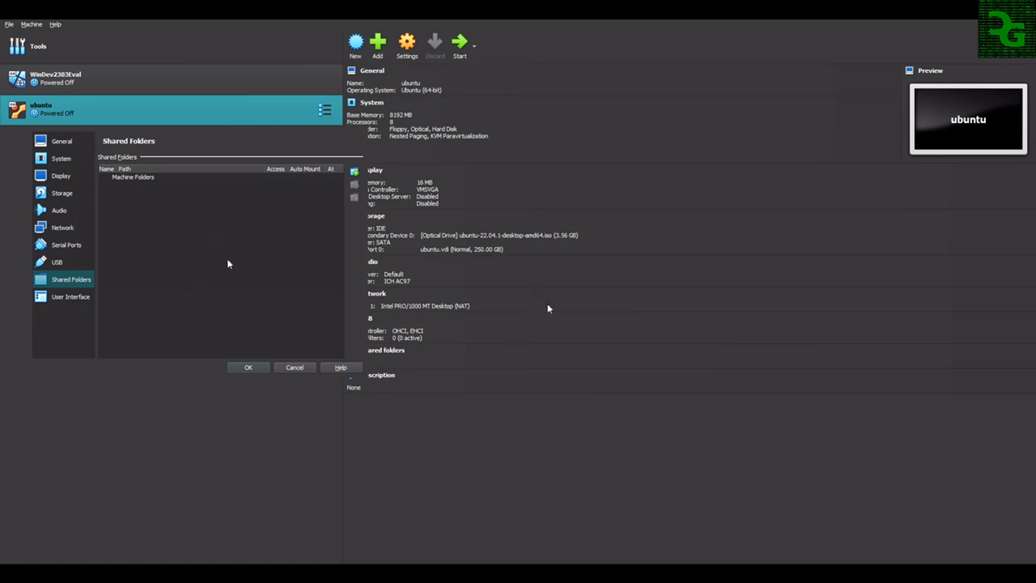
pyautogui.click(220, 291)
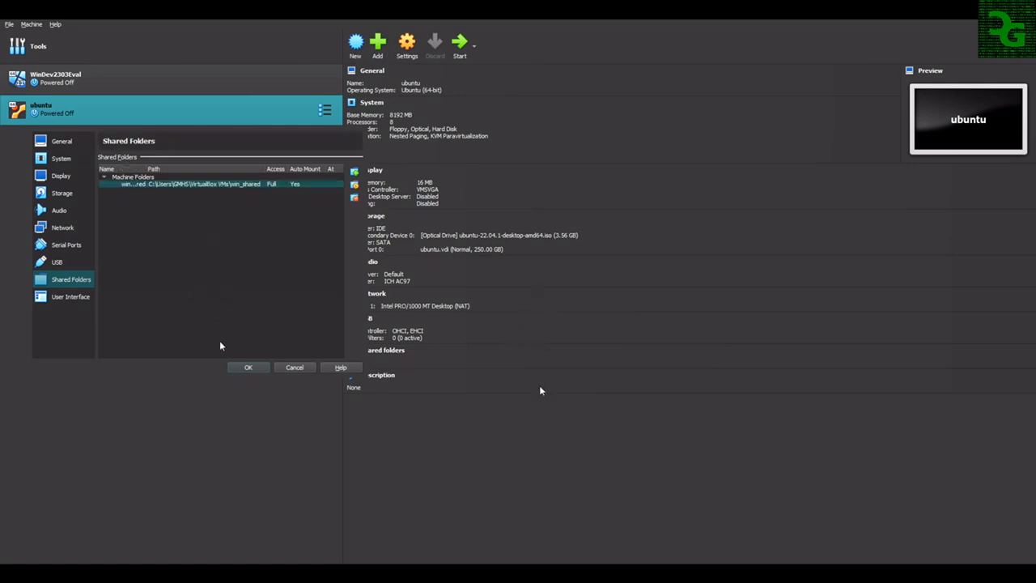
pyautogui.click(68, 296)
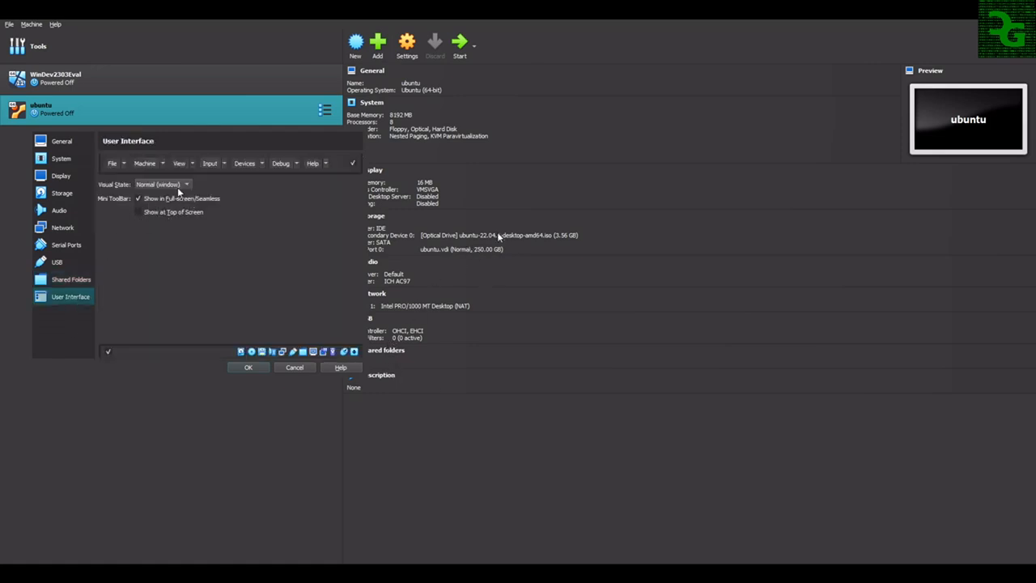
pyautogui.click(257, 370)
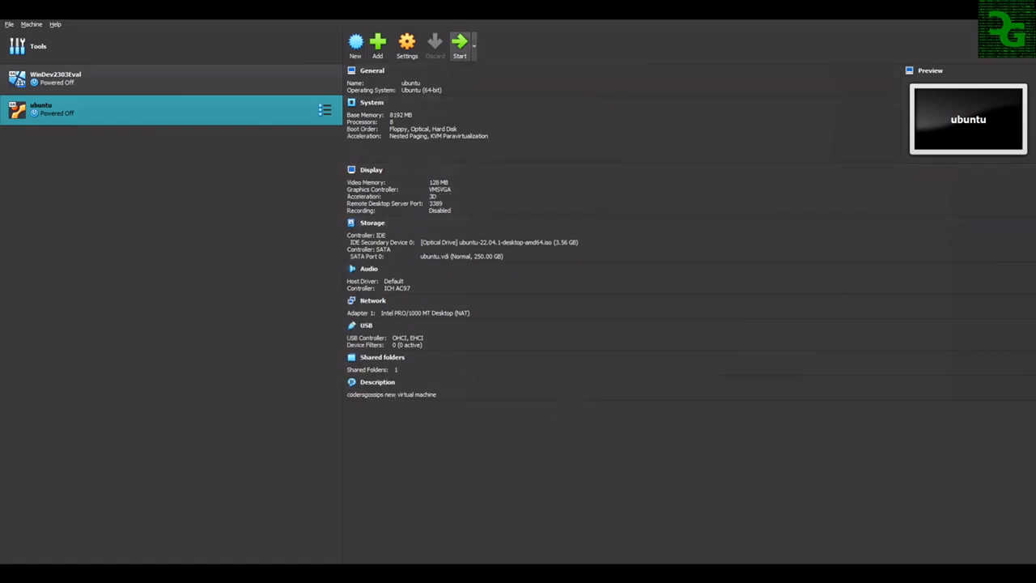
# - Start the ubuntu virtual machine and maximize its window
pyautogui.click(463, 40)
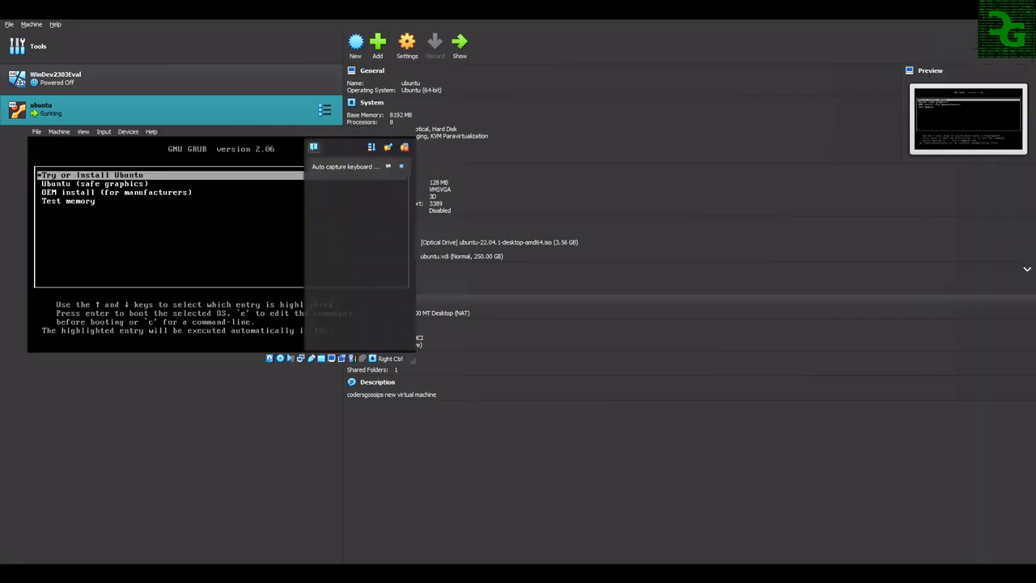
pyautogui.click(386, 118)
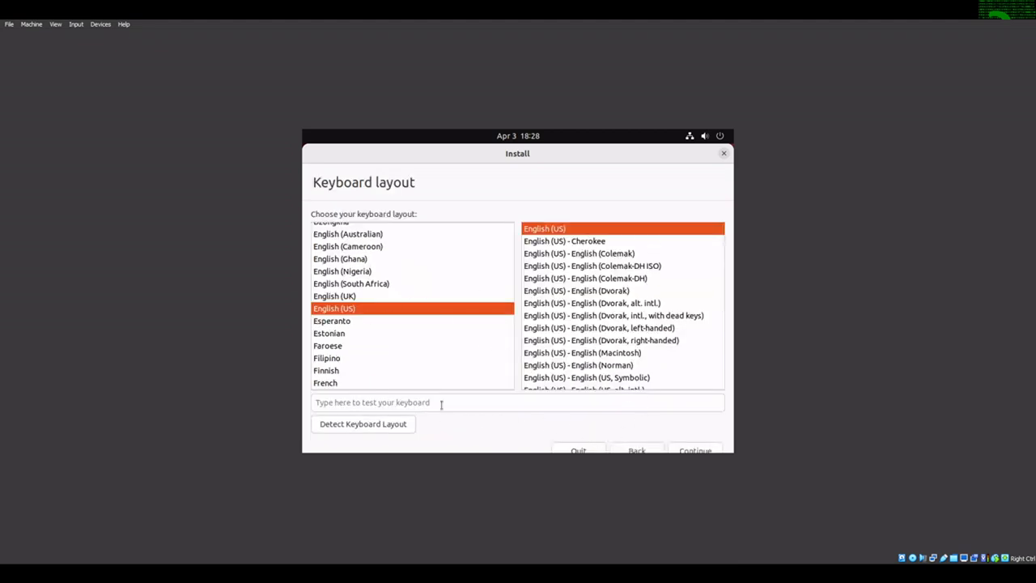
# - Look through the keyboard layout variants, keep English (US), and continue the Ubuntu installation
pyautogui.scroll(-3, 607, 291)
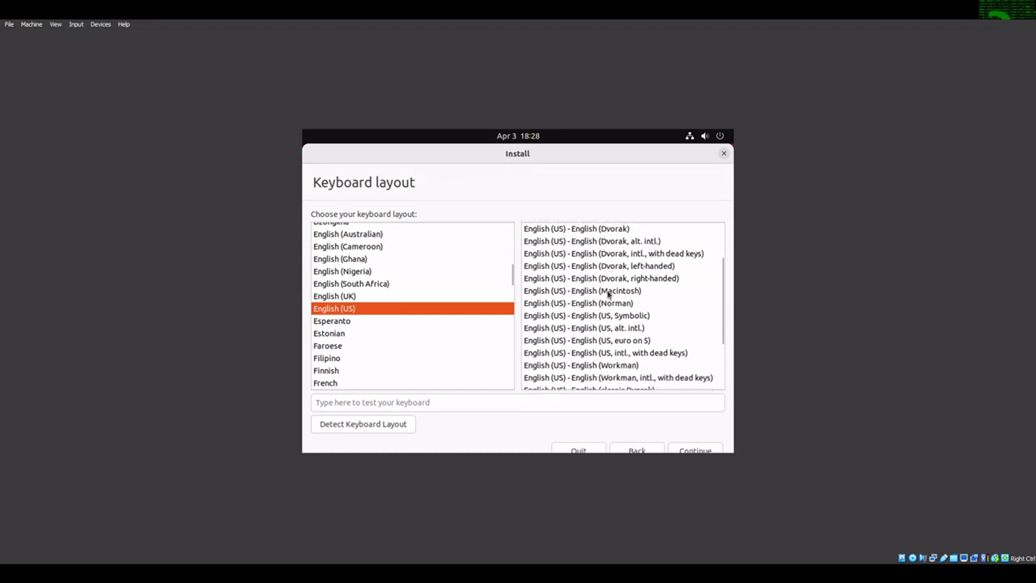
pyautogui.scroll(2, 608, 340)
pyautogui.scroll(-5, 613, 332)
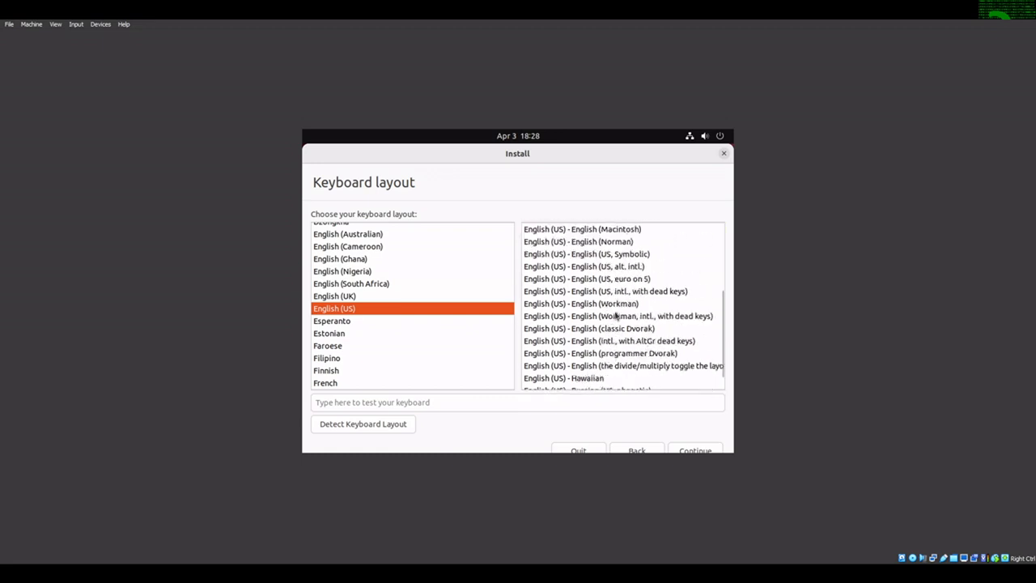
pyautogui.scroll(1, 617, 317)
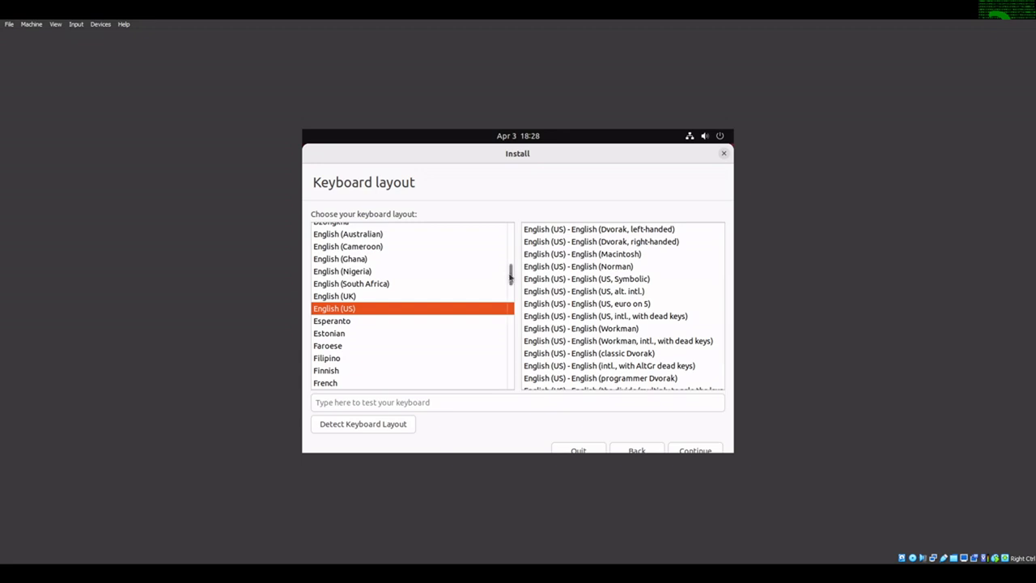
pyautogui.scroll(1, 512, 276)
pyautogui.scroll(2, 513, 269)
pyautogui.scroll(-4, 512, 273)
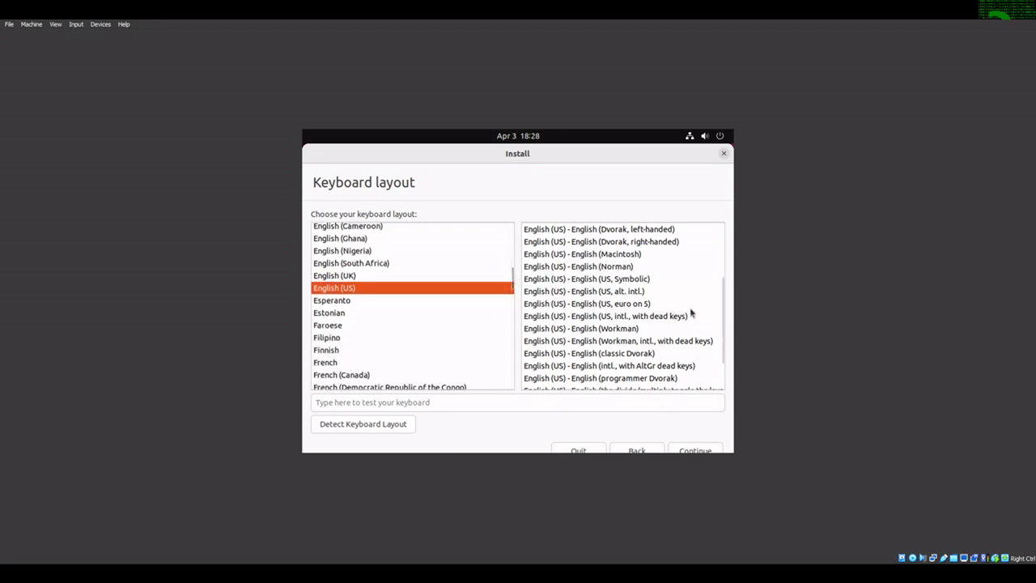
pyautogui.scroll(-4, 724, 312)
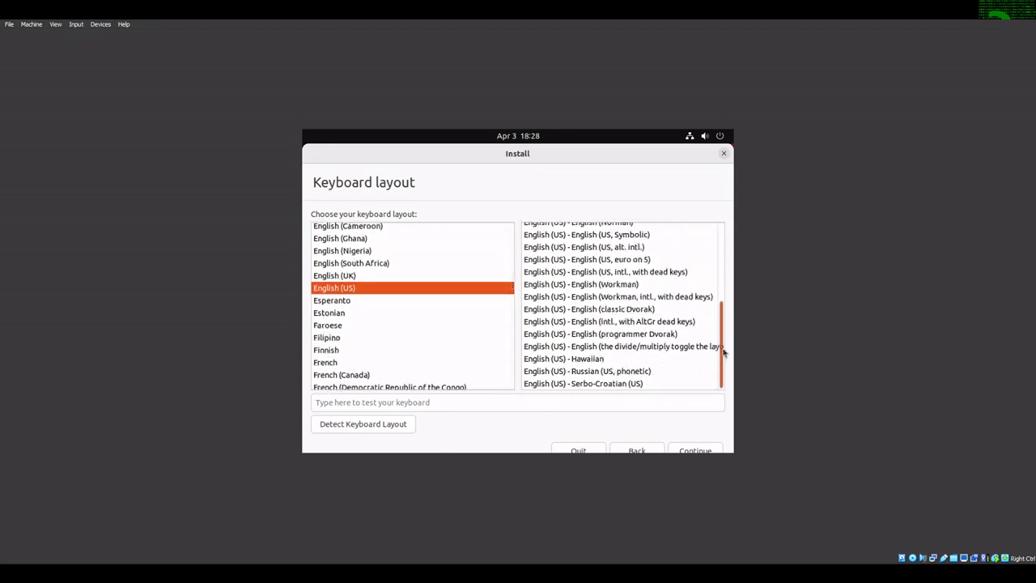
pyautogui.moveTo(724, 343); pyautogui.dragTo(726, 234)
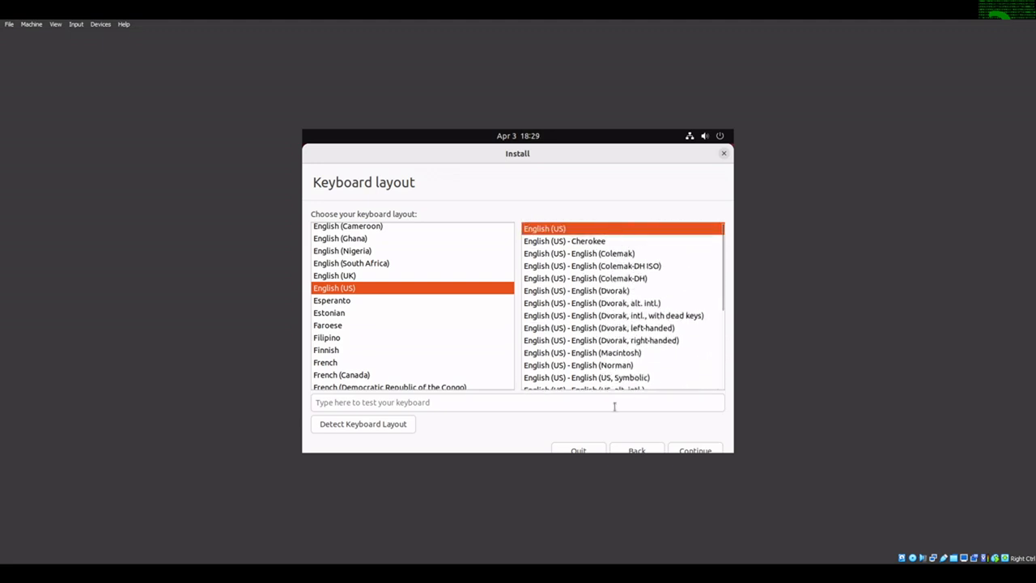
pyautogui.click(685, 451)
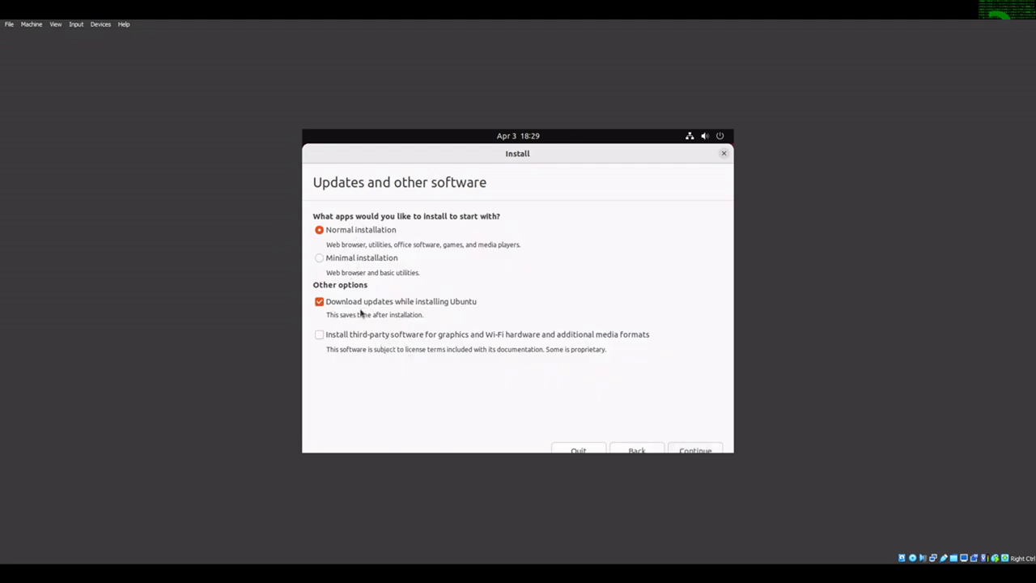
# - Keep the normal installation, turn off downloading updates during installation, enable third-party software, and continue
pyautogui.click(384, 305)
pyautogui.click(334, 338)
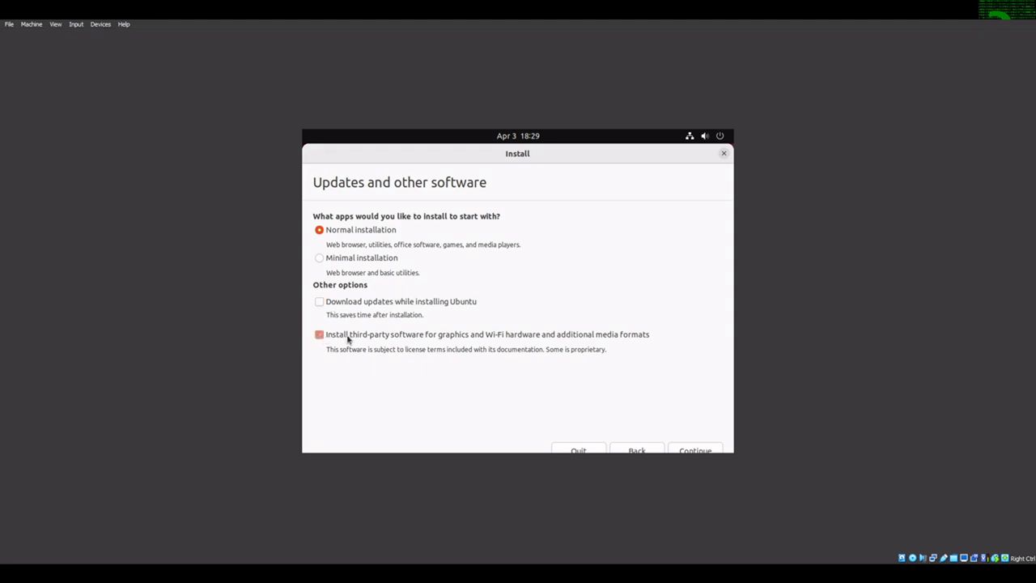
pyautogui.click(697, 451)
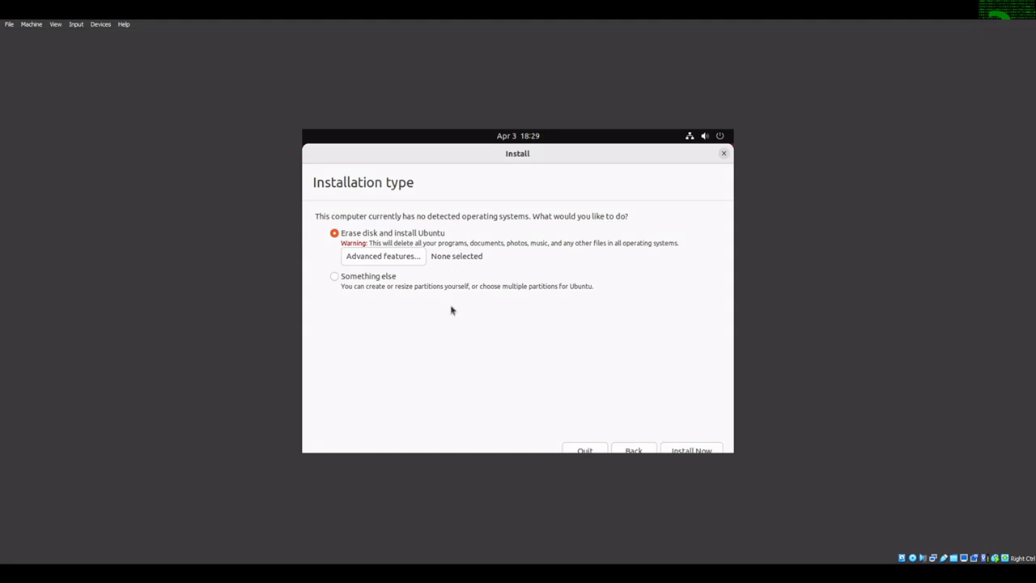
# - Start the installation with the erase-disk option, confirm writing the partition changes, and accept Kolkata as the location
pyautogui.click(702, 451)
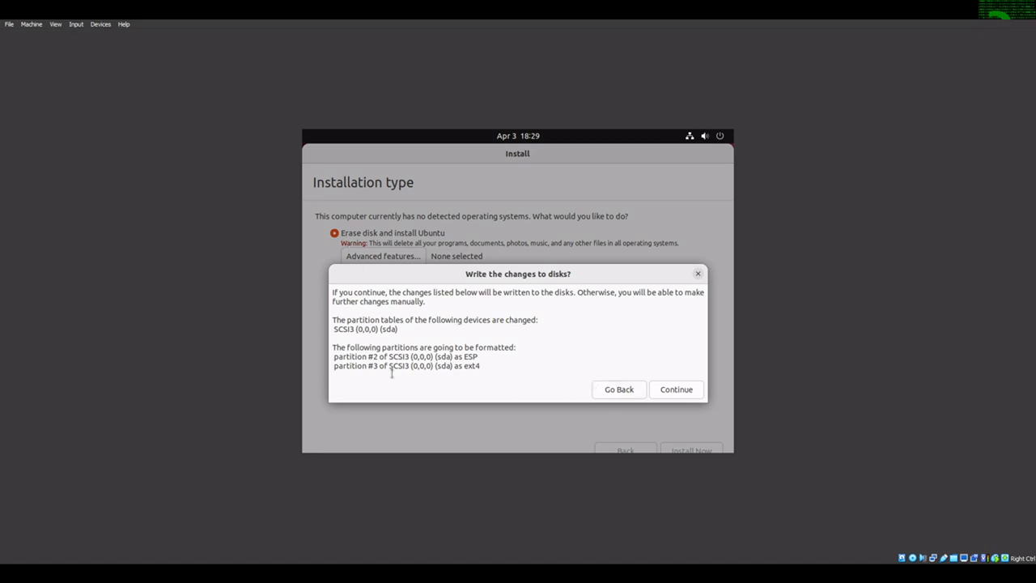
pyautogui.click(680, 395)
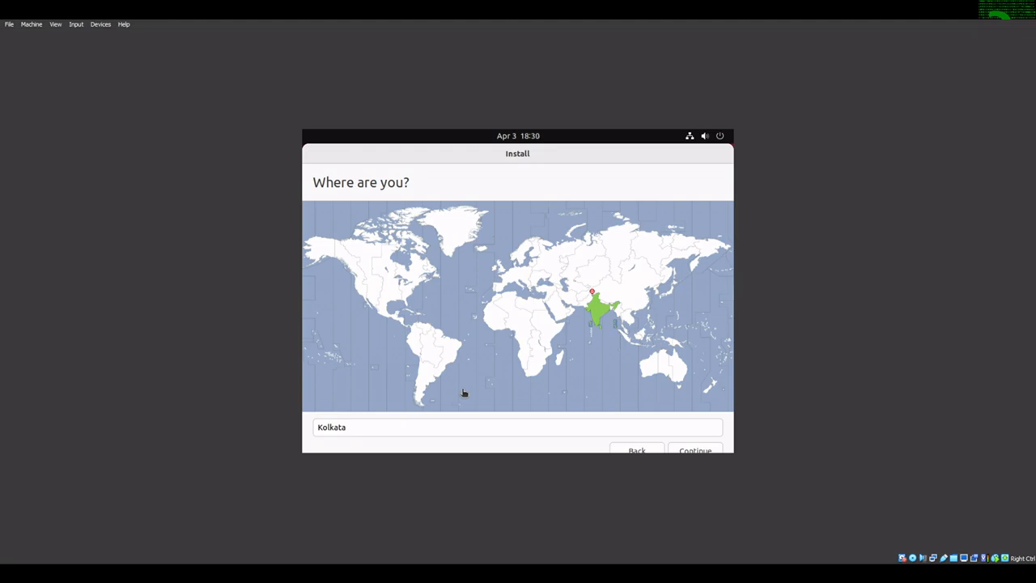
pyautogui.click(695, 448)
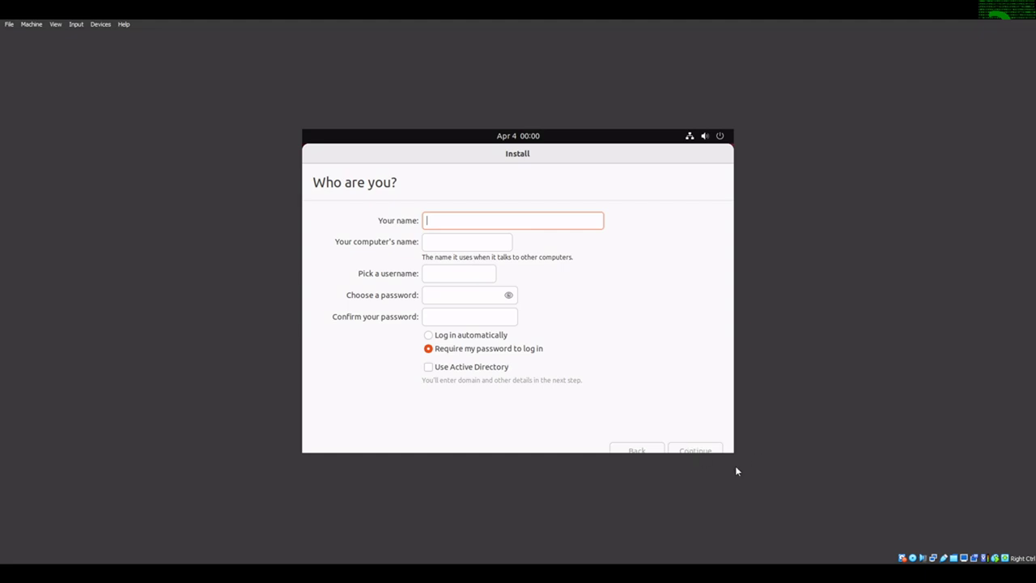
# - Set up the user account with the name codersgossips, enter and confirm the account password, and continue the installation
pyautogui.write('codersgossips')
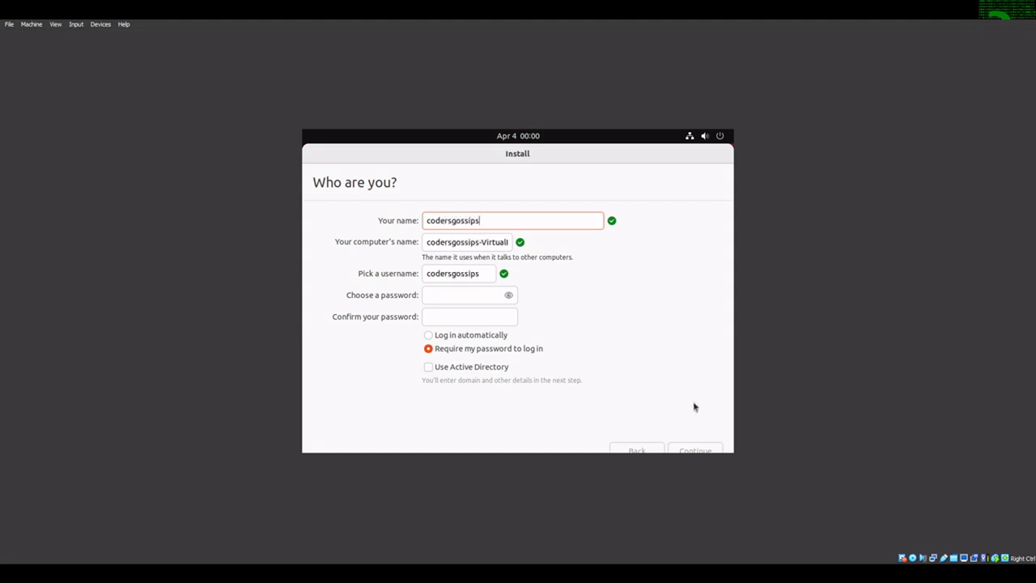
pyautogui.click(488, 302)
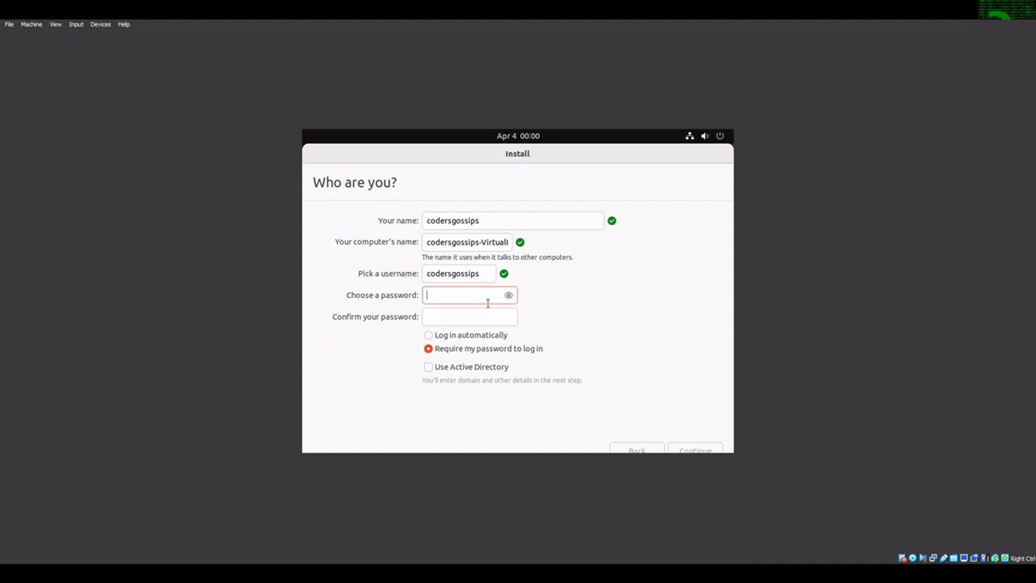
pyautogui.write('••••••')
pyautogui.press('Tab')
pyautogui.write('••••')
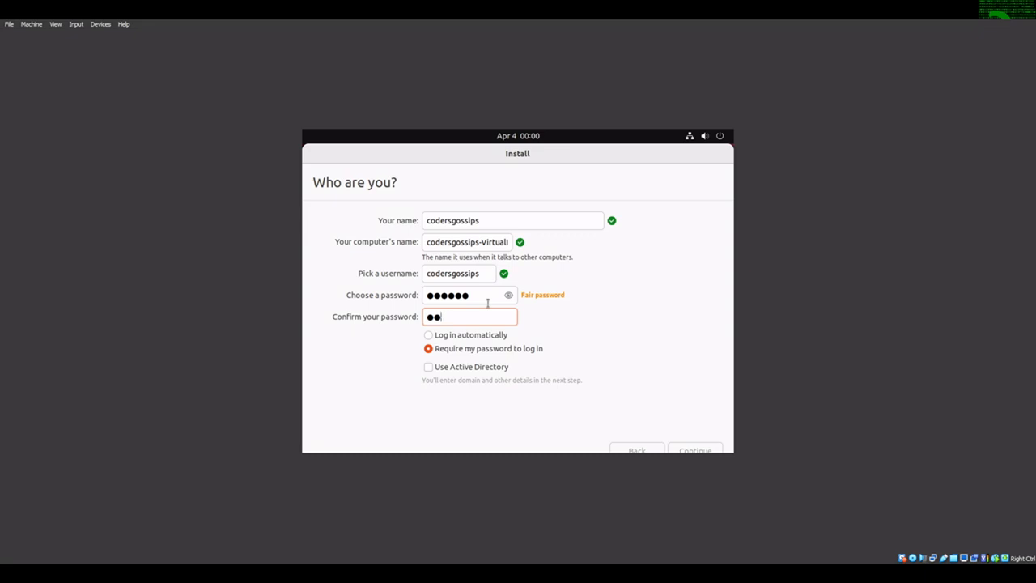
pyautogui.write('••')
pyautogui.click(694, 449)
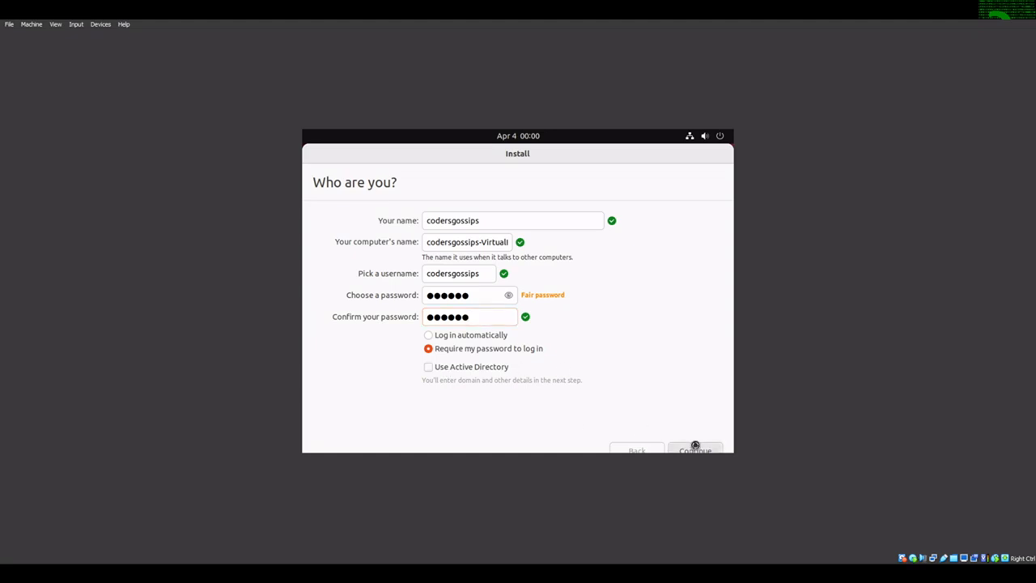